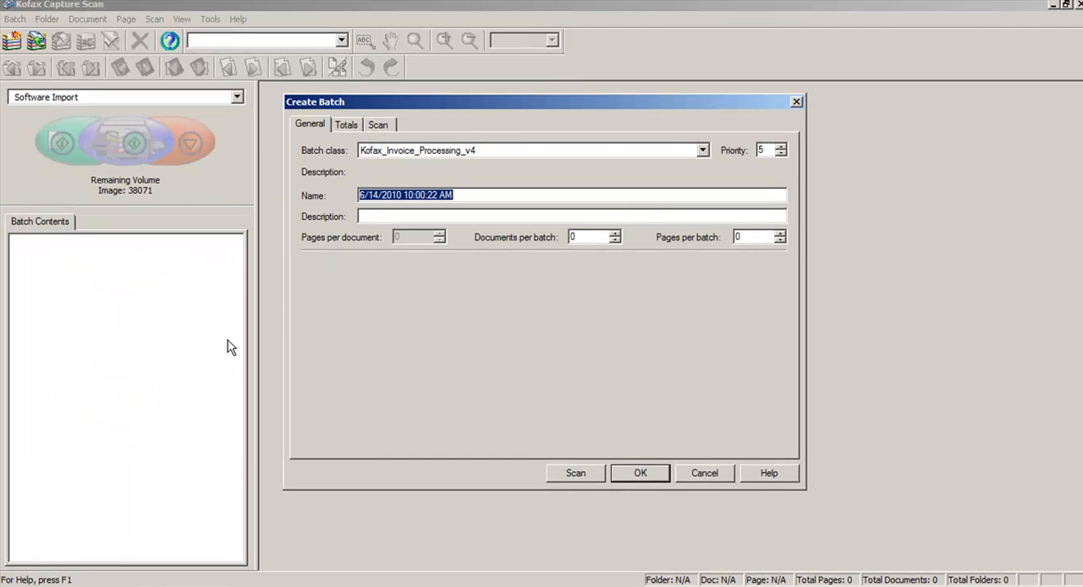
# Step: Create a Kofax_Invoice_Processing_v4 batch and import the TIFF images Invoice_Processing_01 through Invoice_Processing_12 into it
pyautogui.click(569, 476)
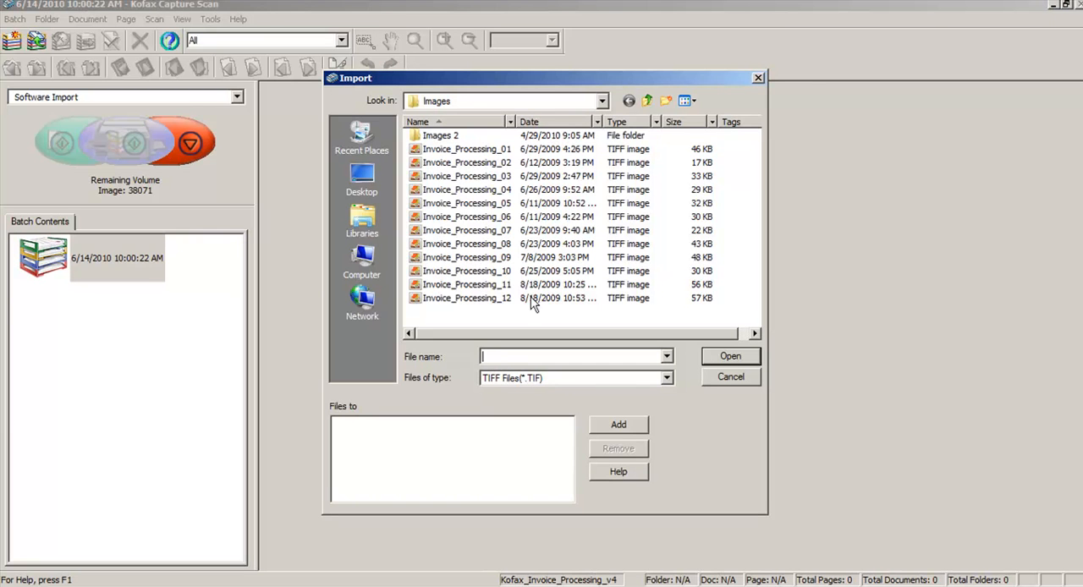
pyautogui.click(478, 150)
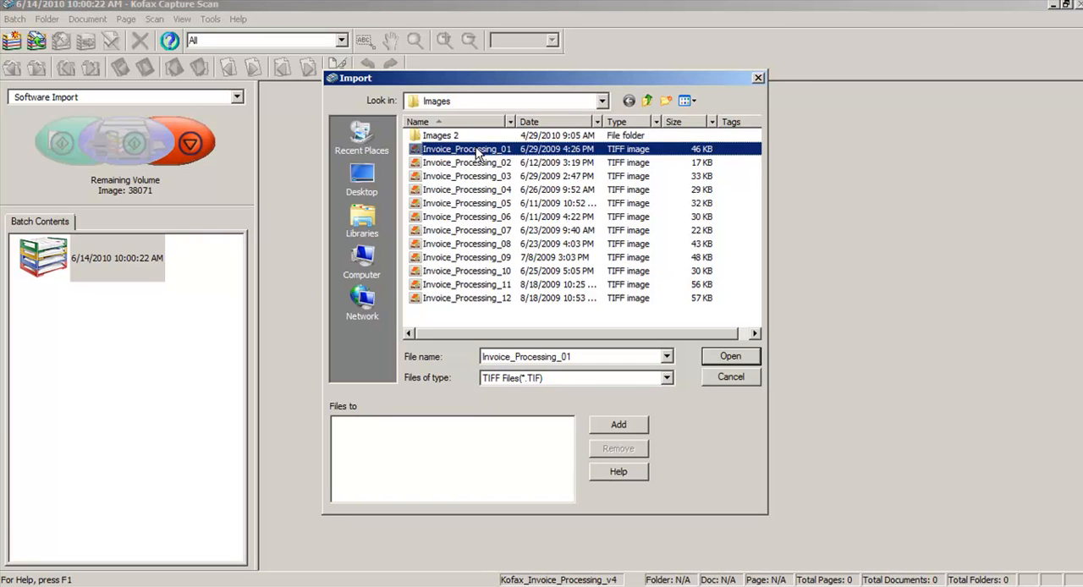
pyautogui.keyDown('shift'); pyautogui.click(480, 299); pyautogui.keyUp('shift')
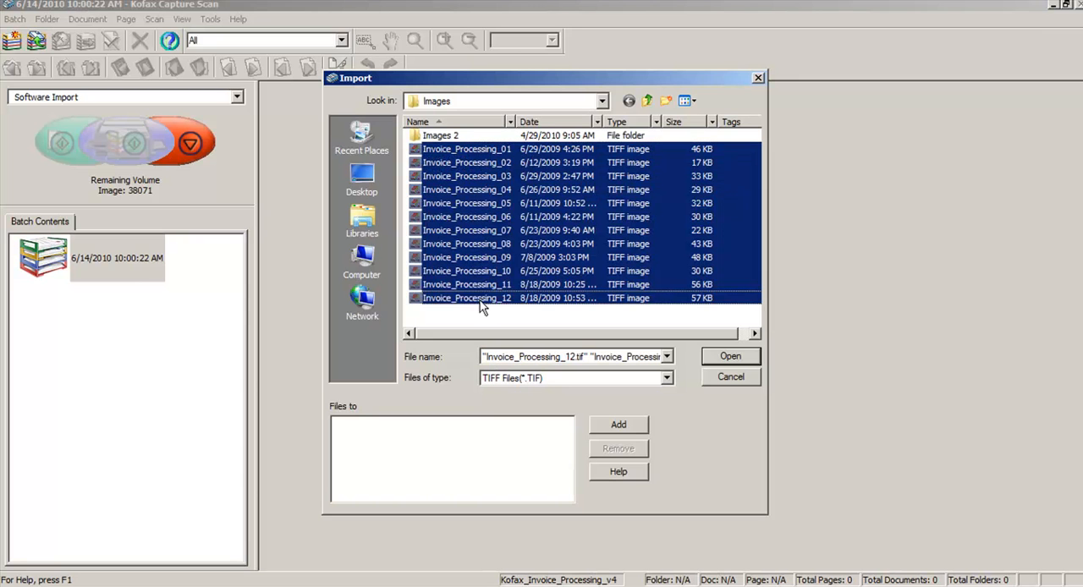
pyautogui.click(726, 359)
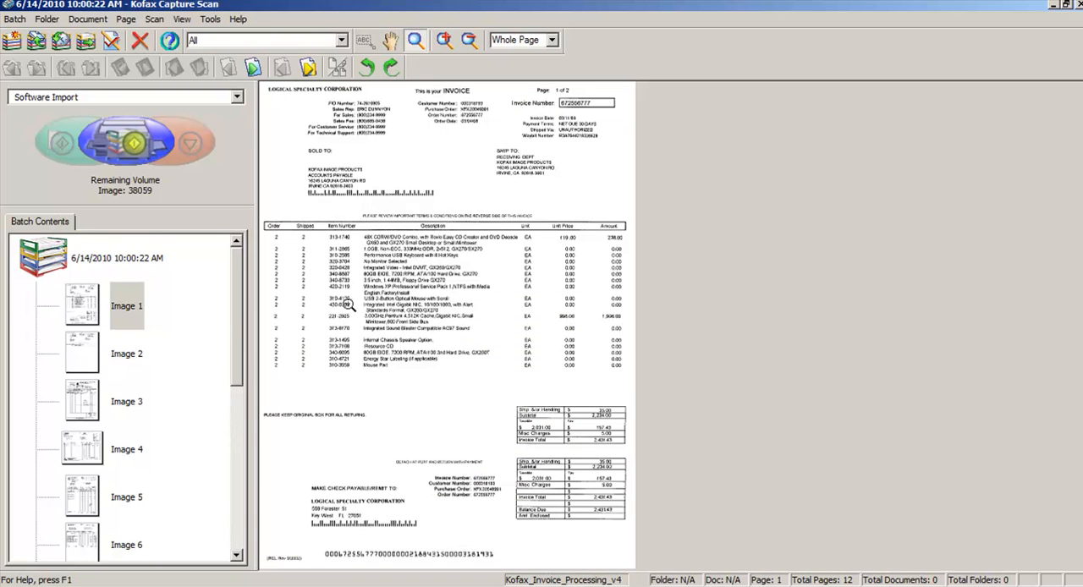
# Step: Review the imported invoice pages in the batch one after another, from Image 1 to Image 10
pyautogui.click(107, 313)
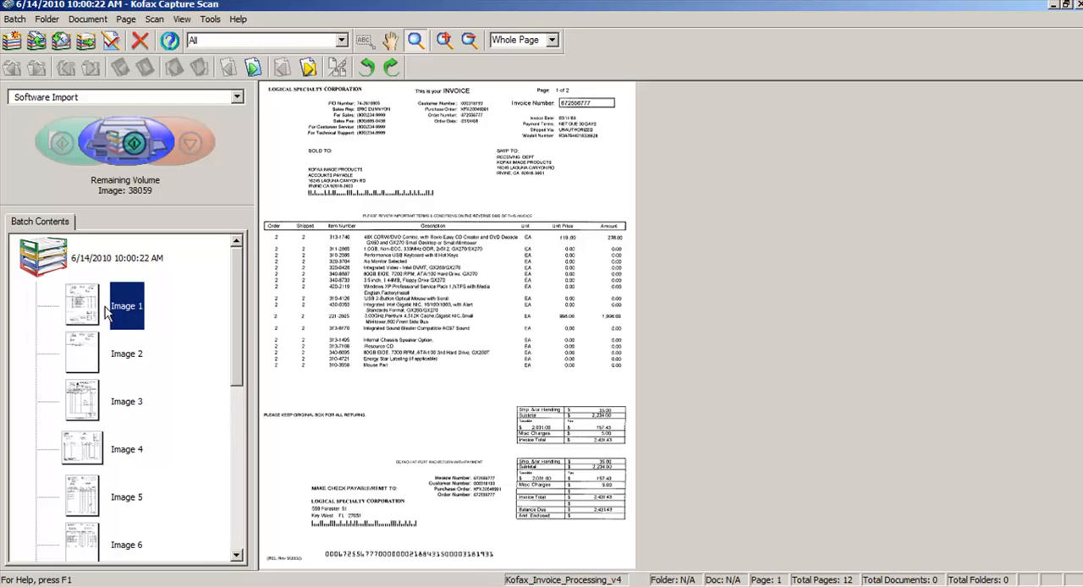
pyautogui.press('Down')
pyautogui.press('Down')
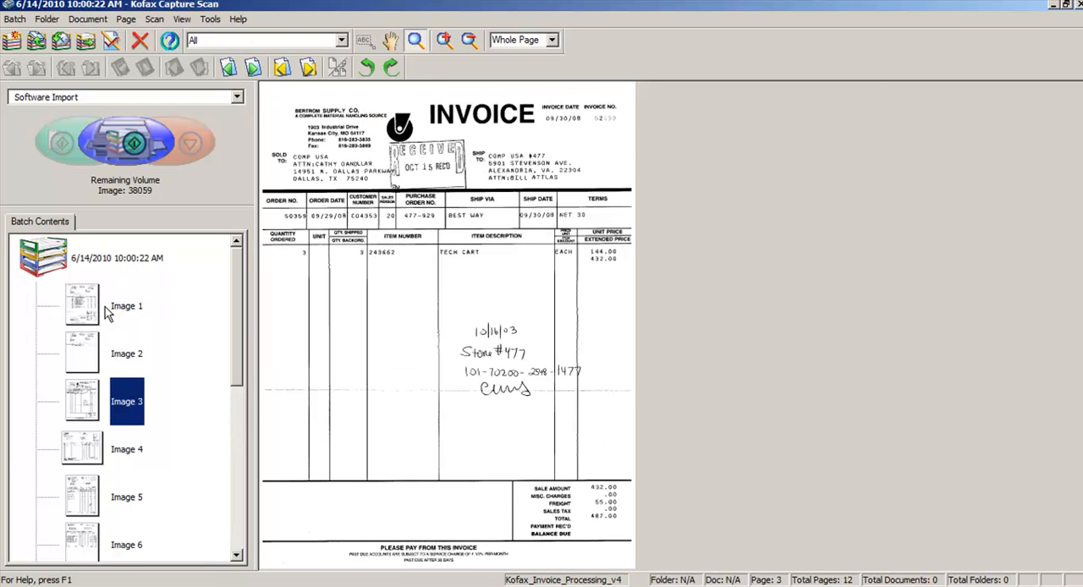
pyautogui.press('Down')
pyautogui.press('Down')
pyautogui.press('Down')
pyautogui.press('Down')
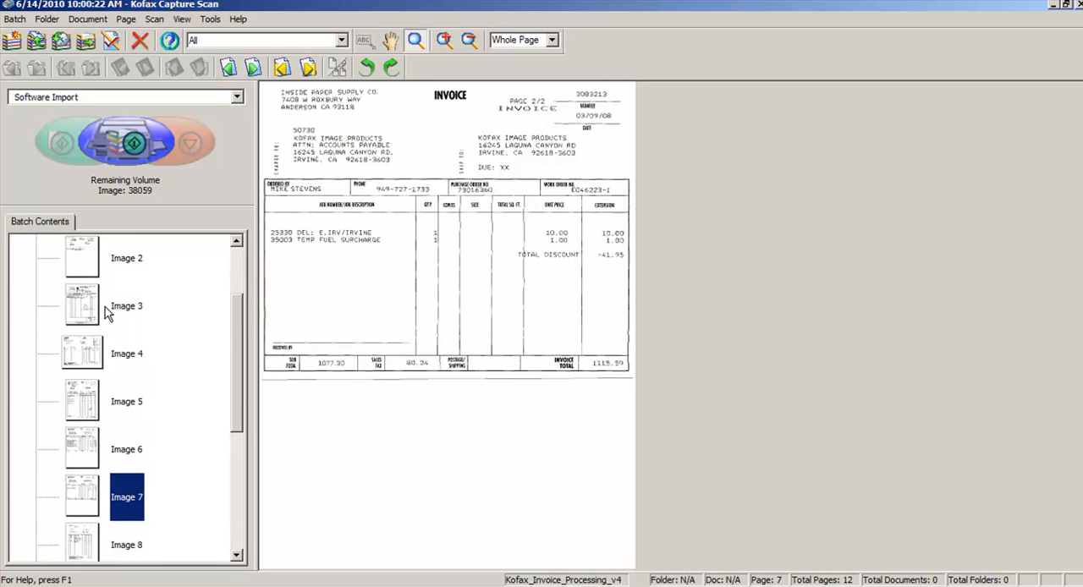
pyautogui.press('Down')
pyautogui.press('Down')
pyautogui.press('Down')
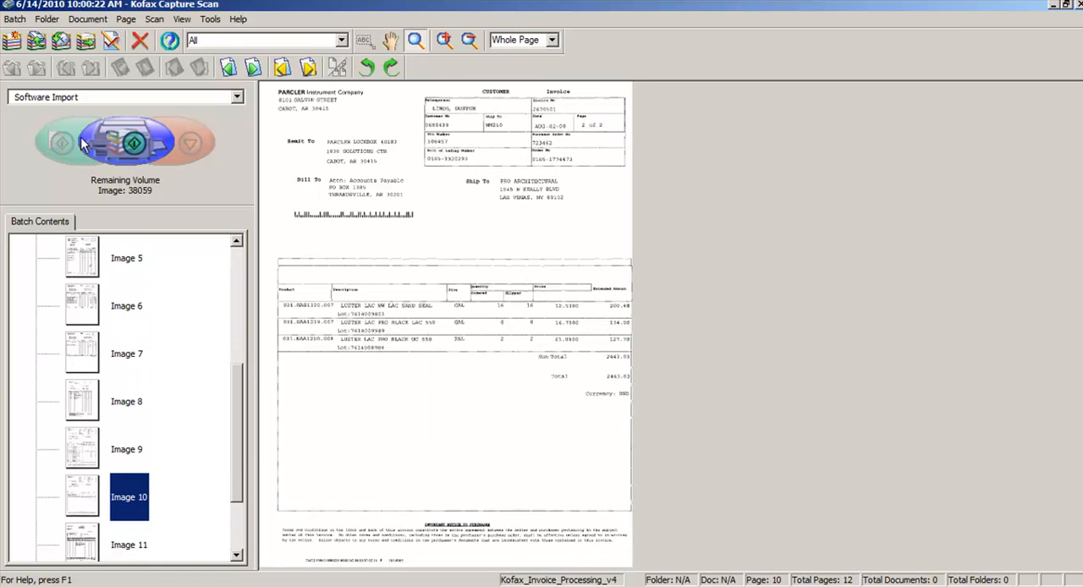
# Step: Close the scanned batch to send it on for processing, and dismiss the new batch dialog
pyautogui.click(88, 47)
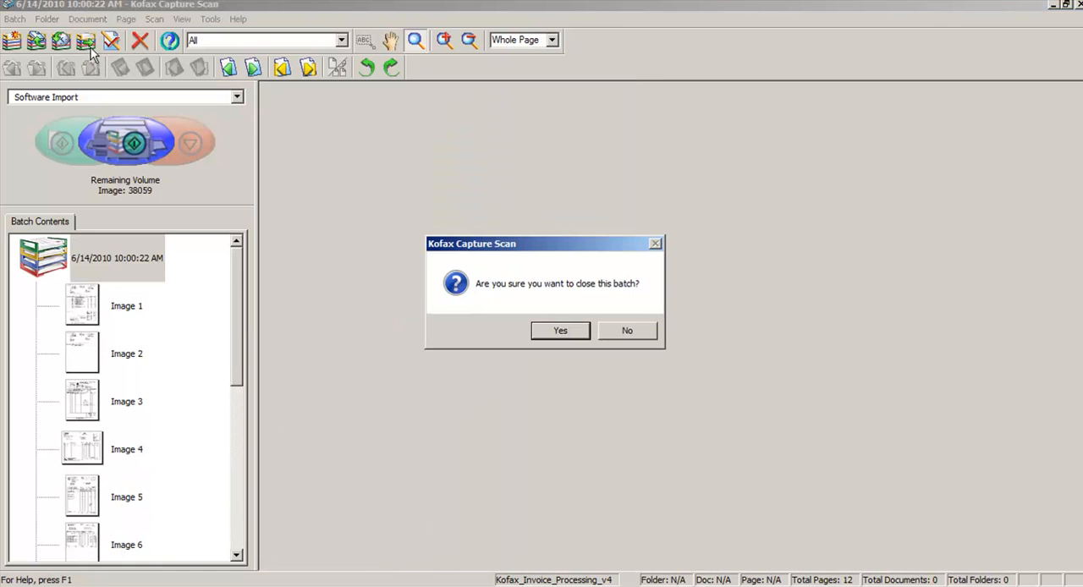
pyautogui.click(562, 333)
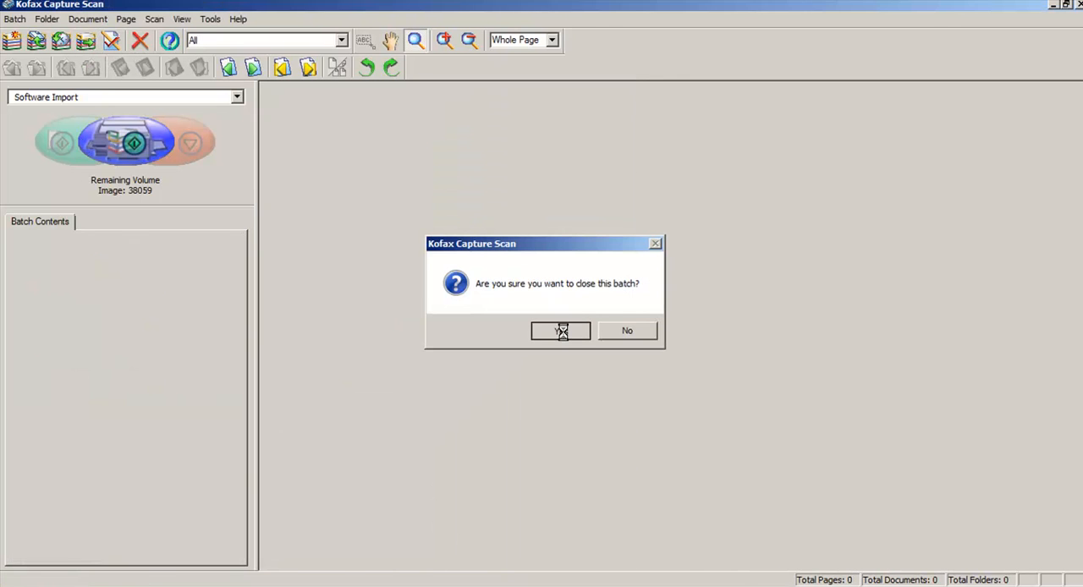
pyautogui.click(715, 474)
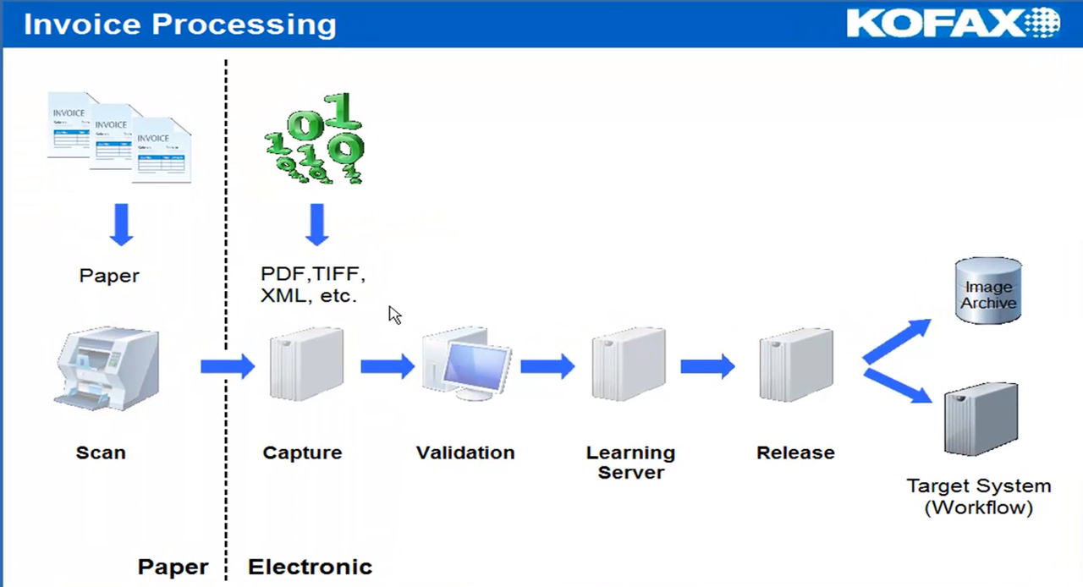
# Step: Close the Transformation Modules Server once the batch is processed and open the Validation module from the process diagram
pyautogui.moveTo(292, 358)
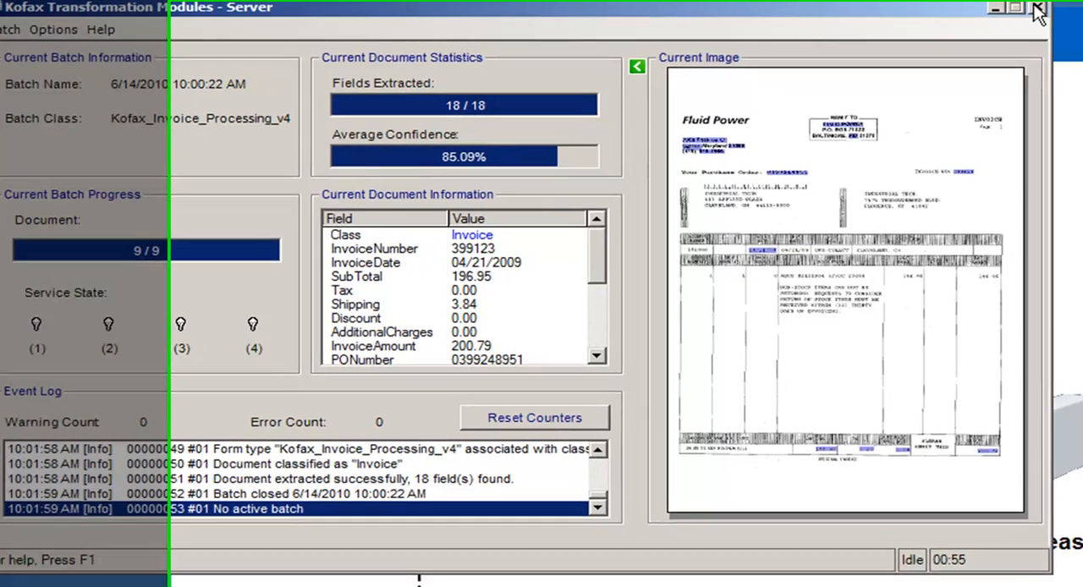
pyautogui.click(1072, 7)
pyautogui.moveTo(457, 349)
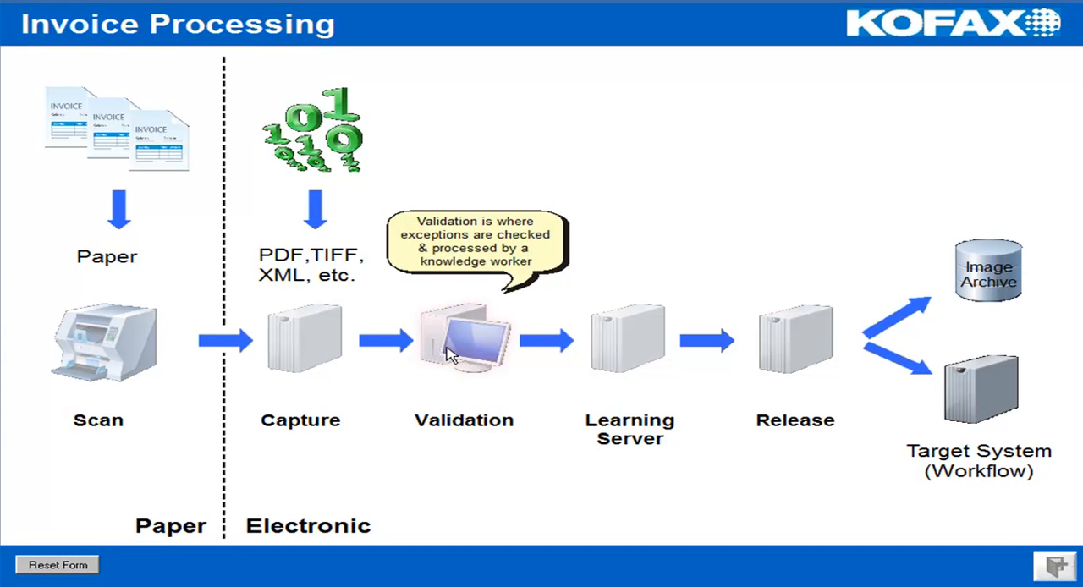
pyautogui.click(447, 347)
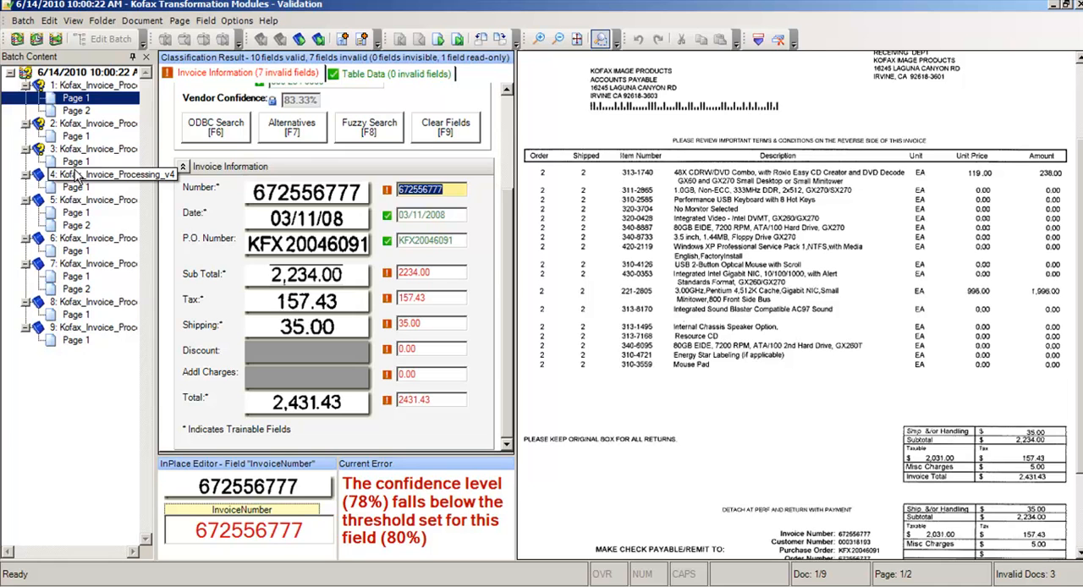
# Step: Check the vendor and invoice fields of the first invoice against its image and confirm its invoice number
pyautogui.scroll(3, 502, 100)
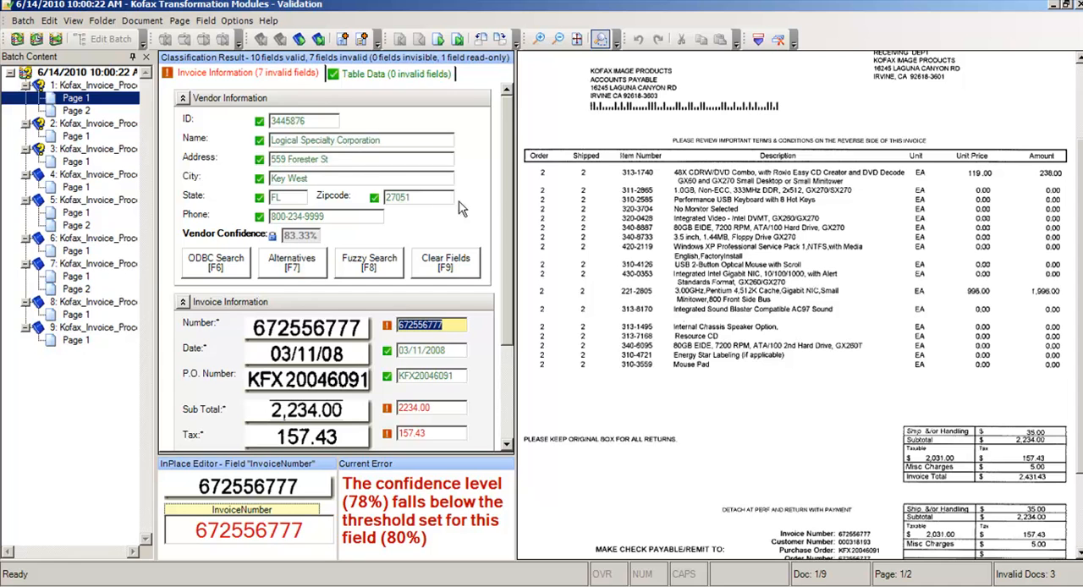
pyautogui.scroll(-3, 508, 254)
pyautogui.scroll(-1, 510, 269)
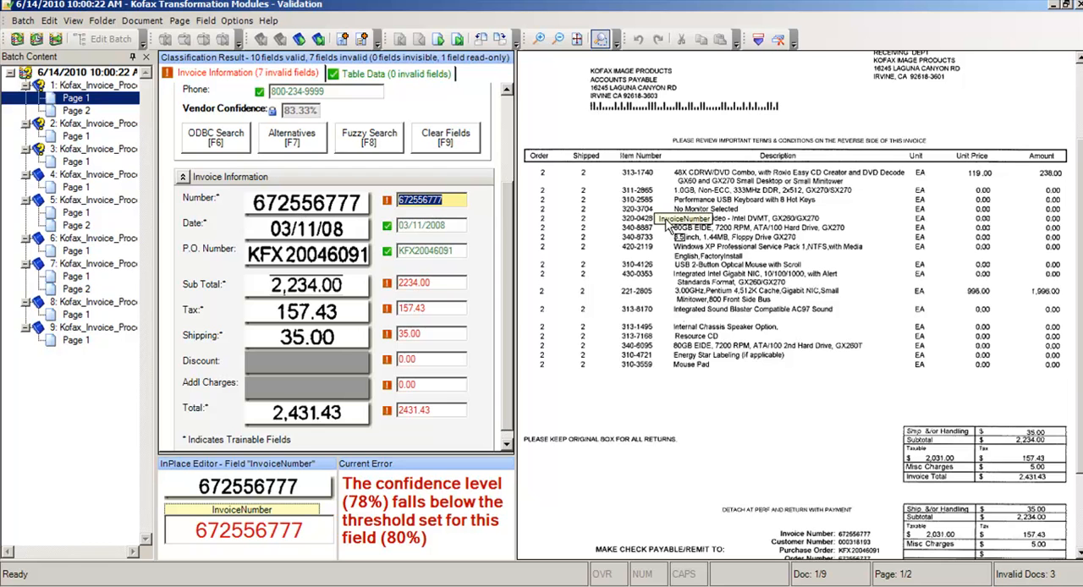
pyautogui.scroll(-1, 298, 217)
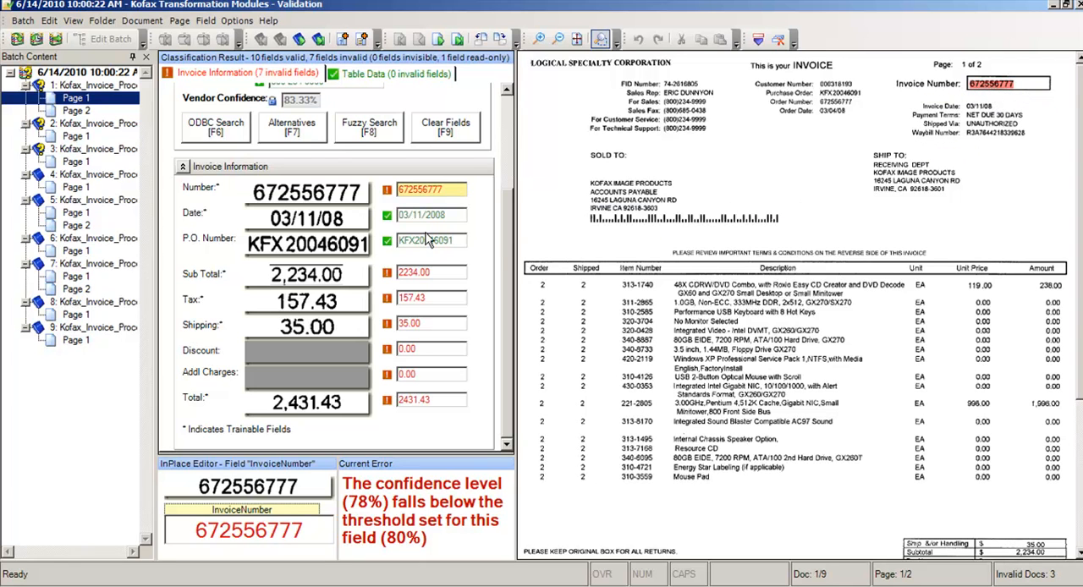
pyautogui.click(456, 192)
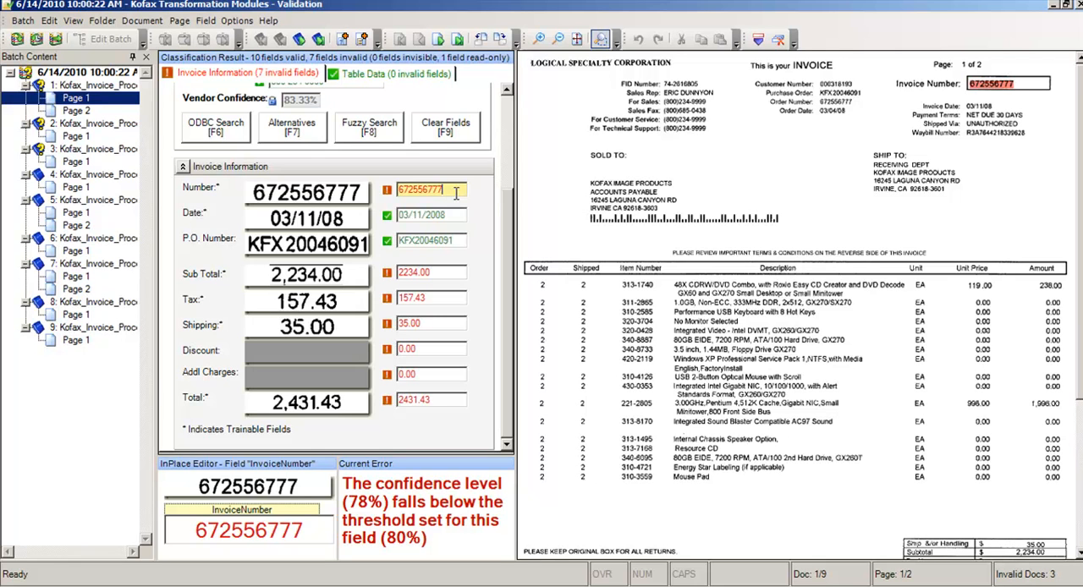
pyautogui.press('Return')
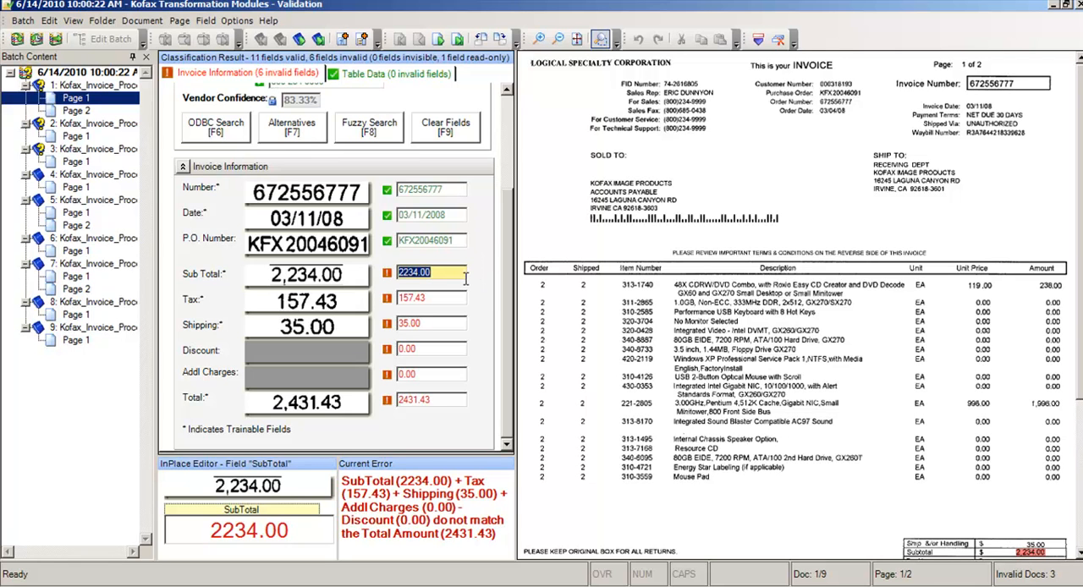
# Step: Set the first invoice's additional charges to 5.00 from the Misc Charges amount on its image and validate the document
pyautogui.press('Tab')
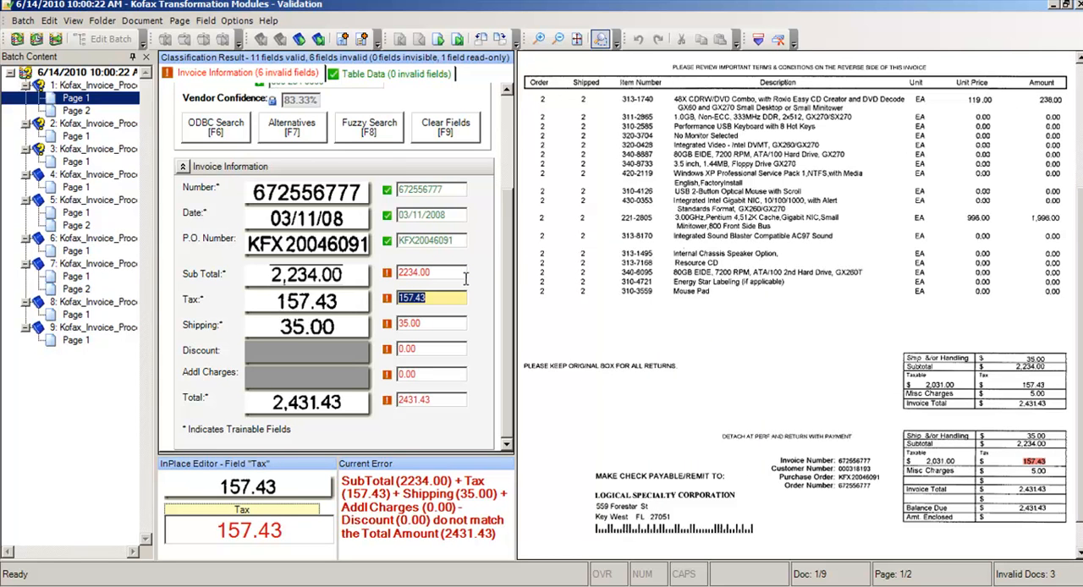
pyautogui.press('Tab')
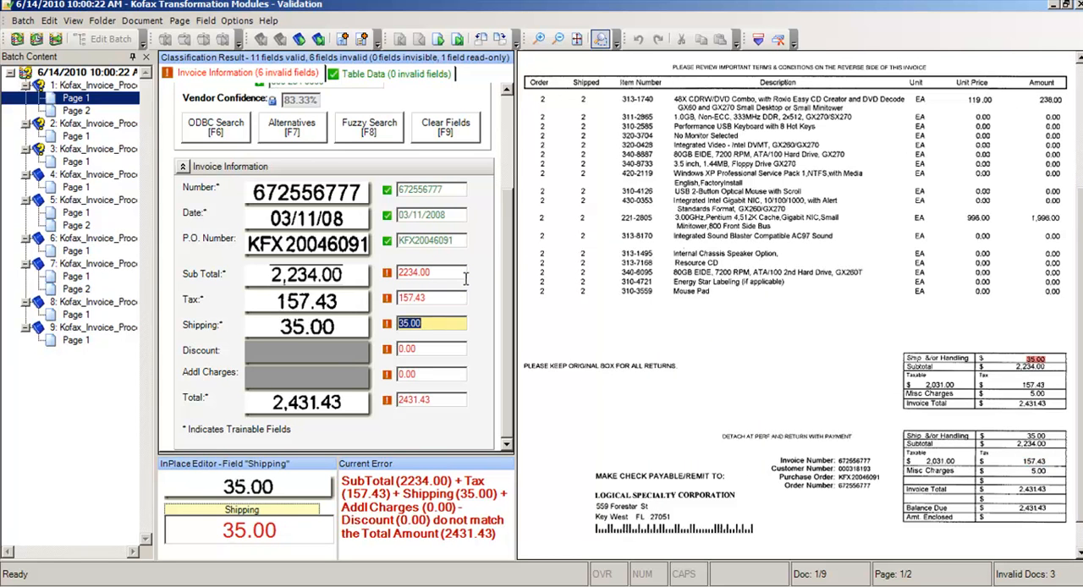
pyautogui.press('Tab')
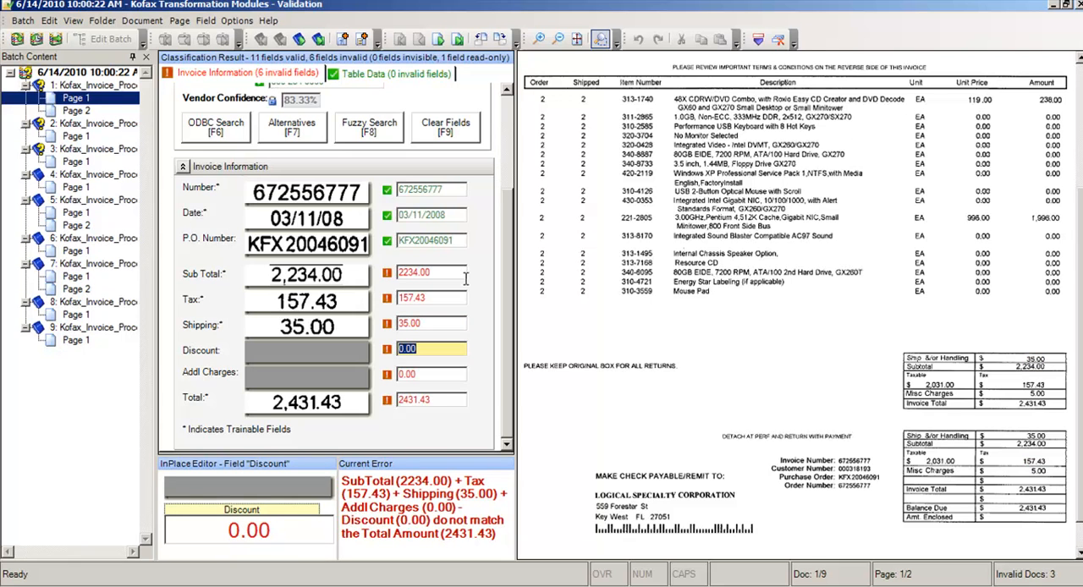
pyautogui.press('Tab')
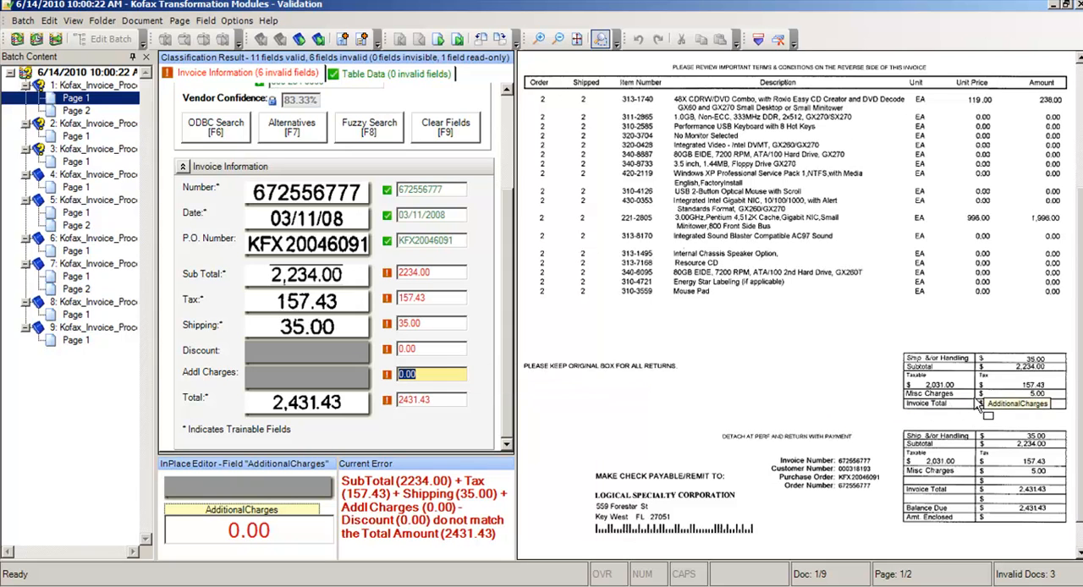
pyautogui.click(1039, 398)
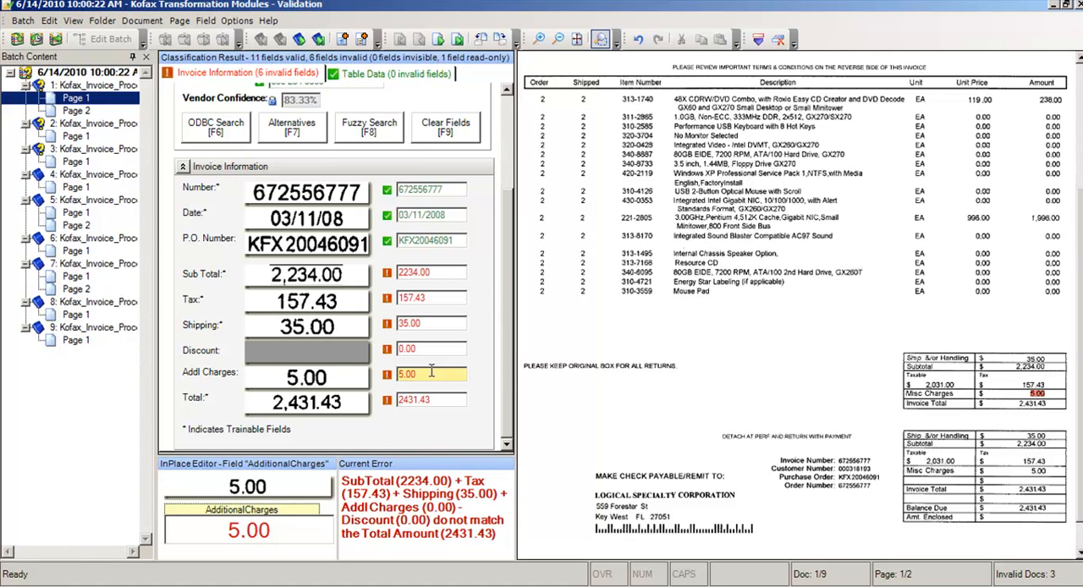
pyautogui.press('Return')
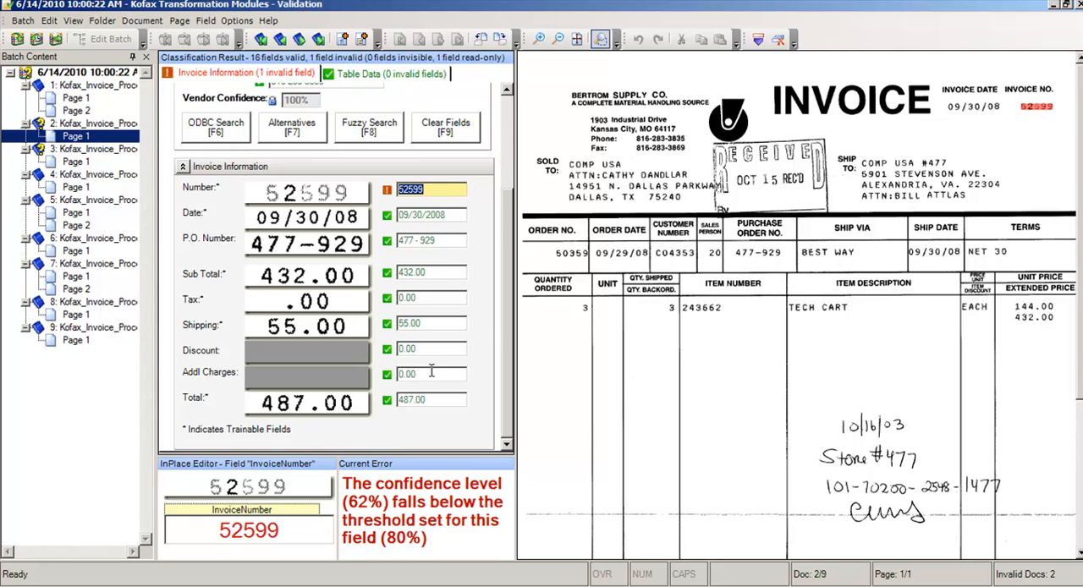
# Step: Confirm the Bertrom Supply invoice's number, and fill the TEEK invoice's missing purchase order number from its image and validate it
pyautogui.press('Return')
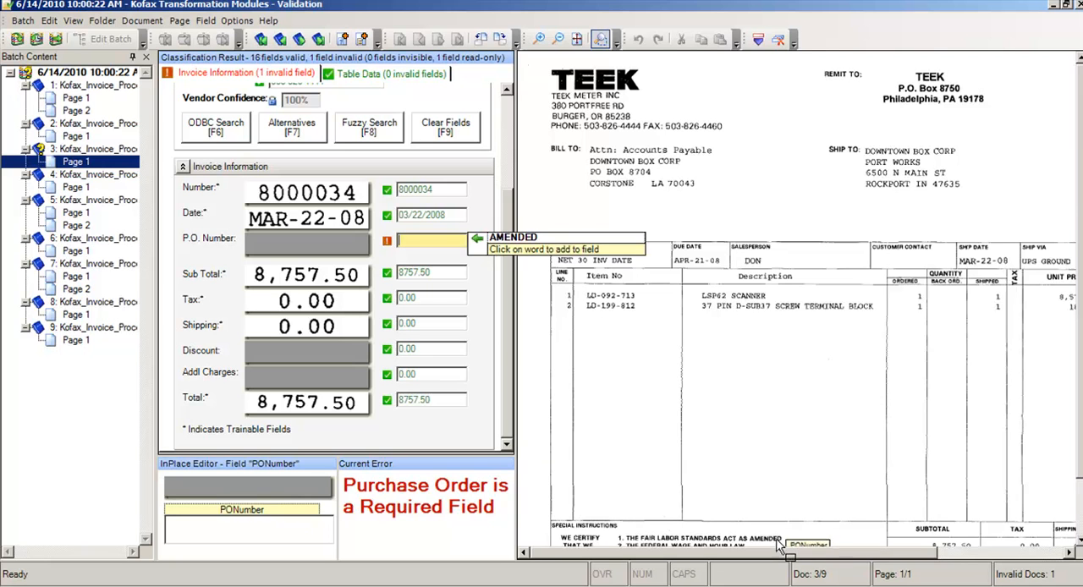
pyautogui.moveTo(793, 553); pyautogui.dragTo(947, 540)
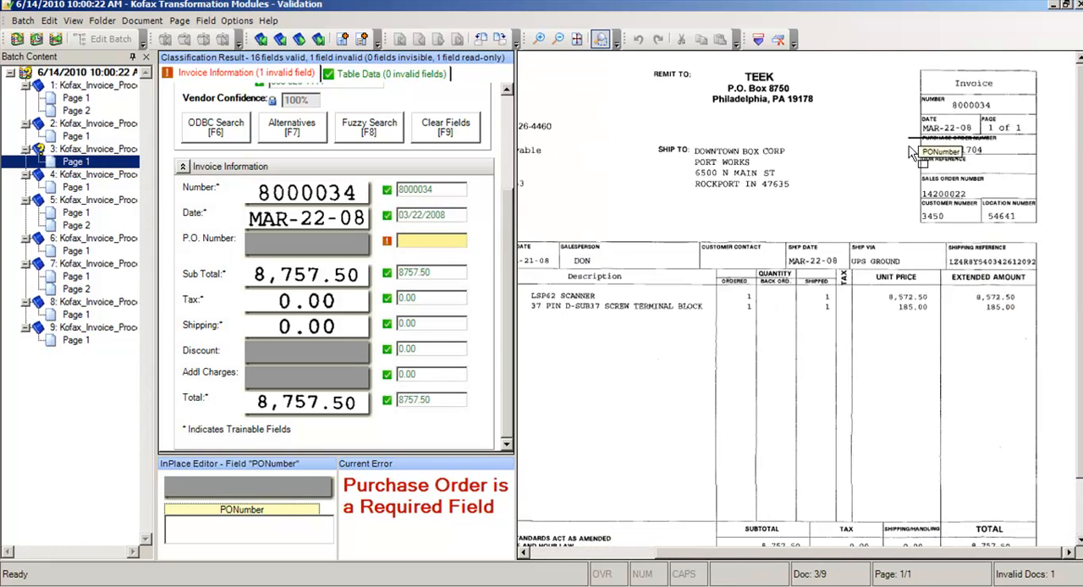
pyautogui.moveTo(940, 148); pyautogui.dragTo(975, 148)
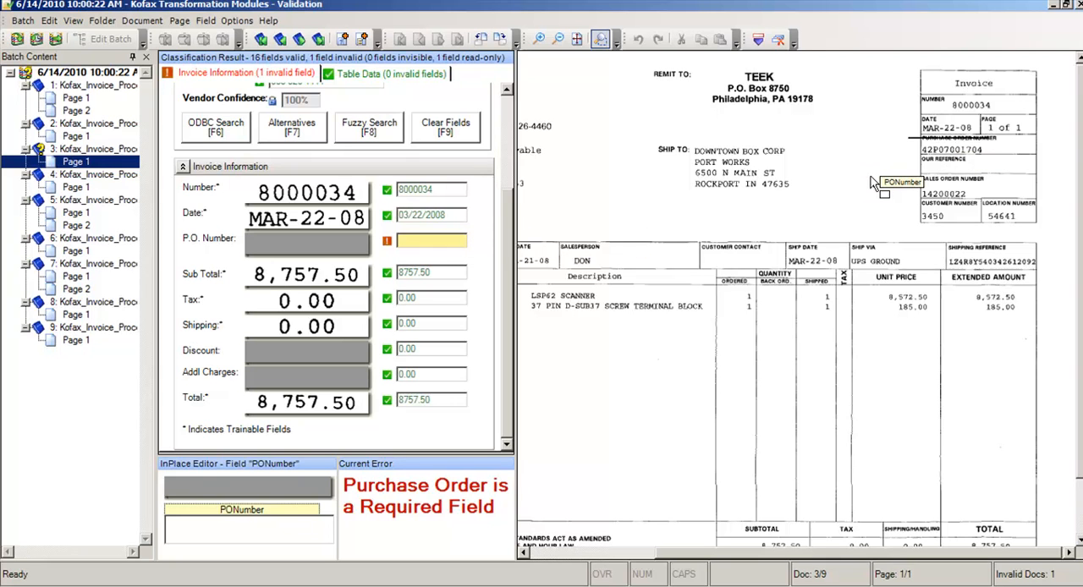
pyautogui.moveTo(947, 156)
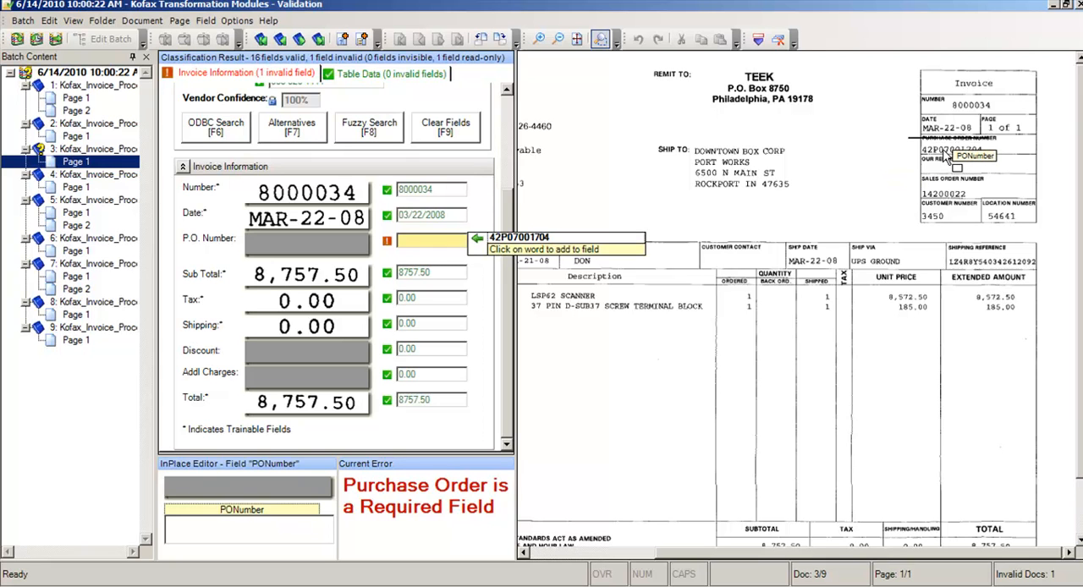
pyautogui.click(947, 157)
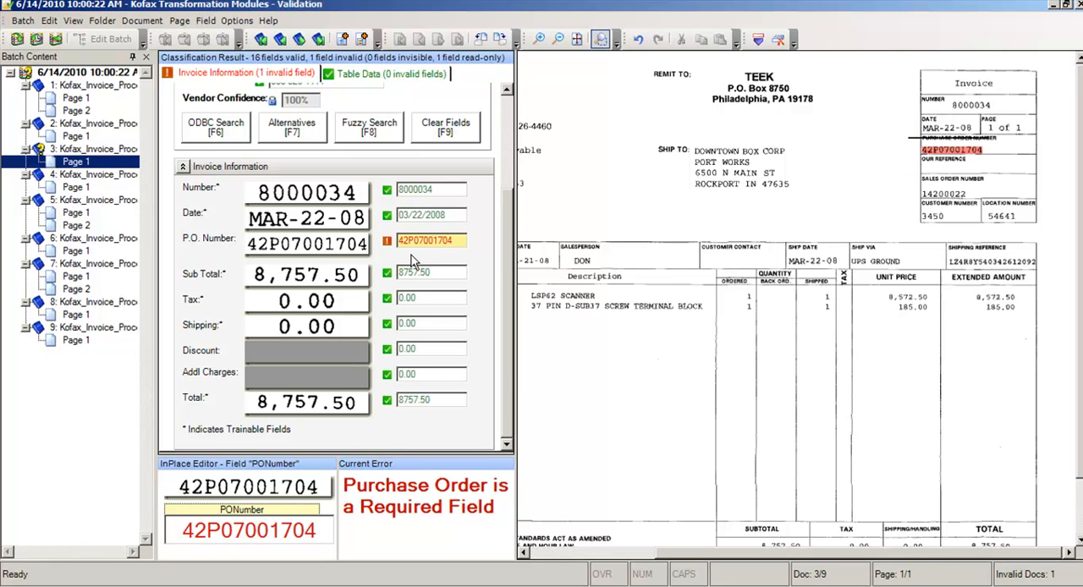
pyautogui.press('Return')
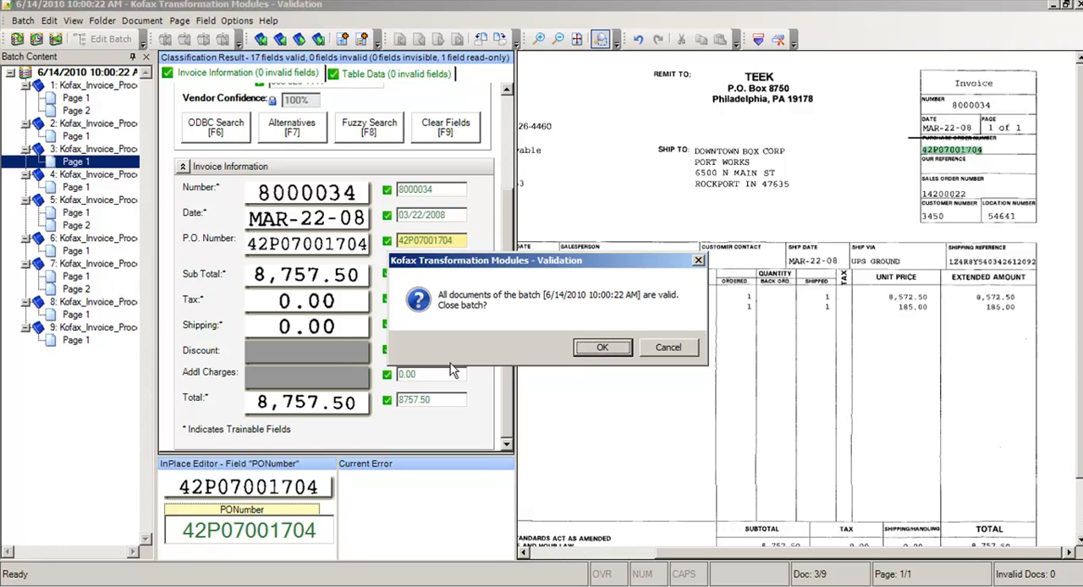
# Step: Close the validated batch and launch the Learning Server from the process diagram
pyautogui.click(603, 349)
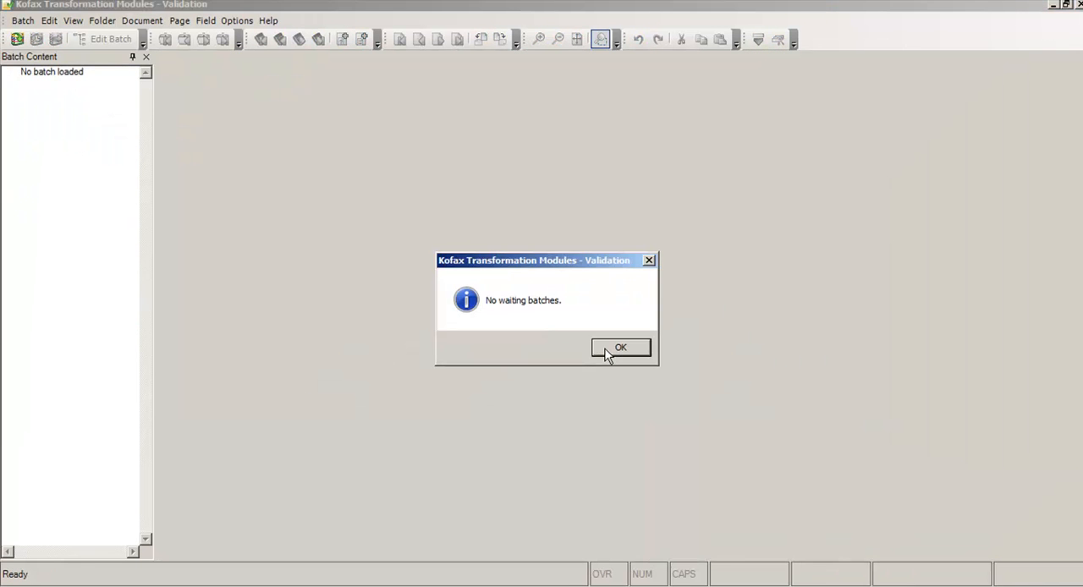
pyautogui.click(606, 351)
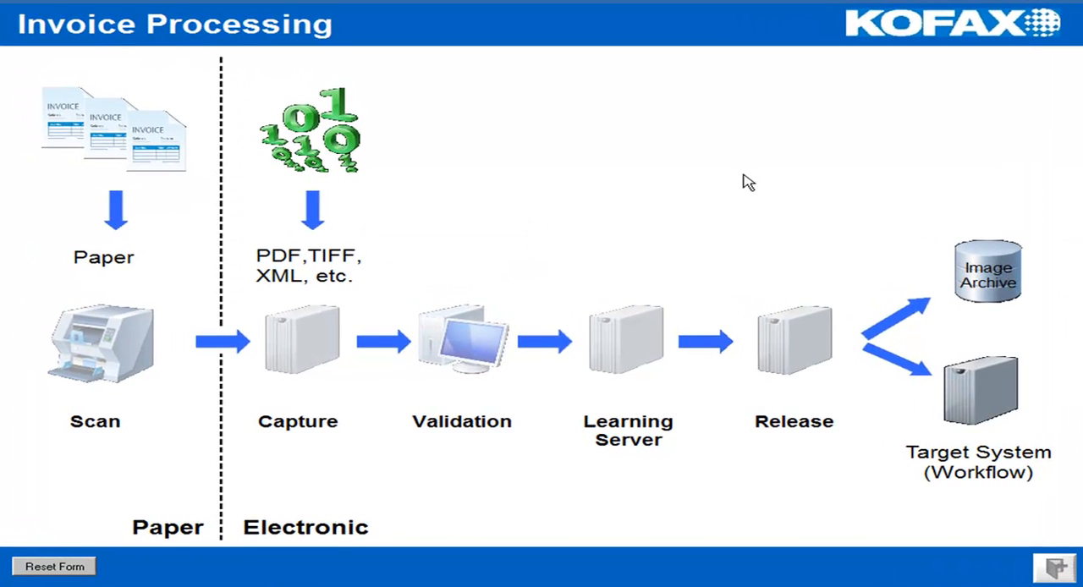
pyautogui.moveTo(647, 345)
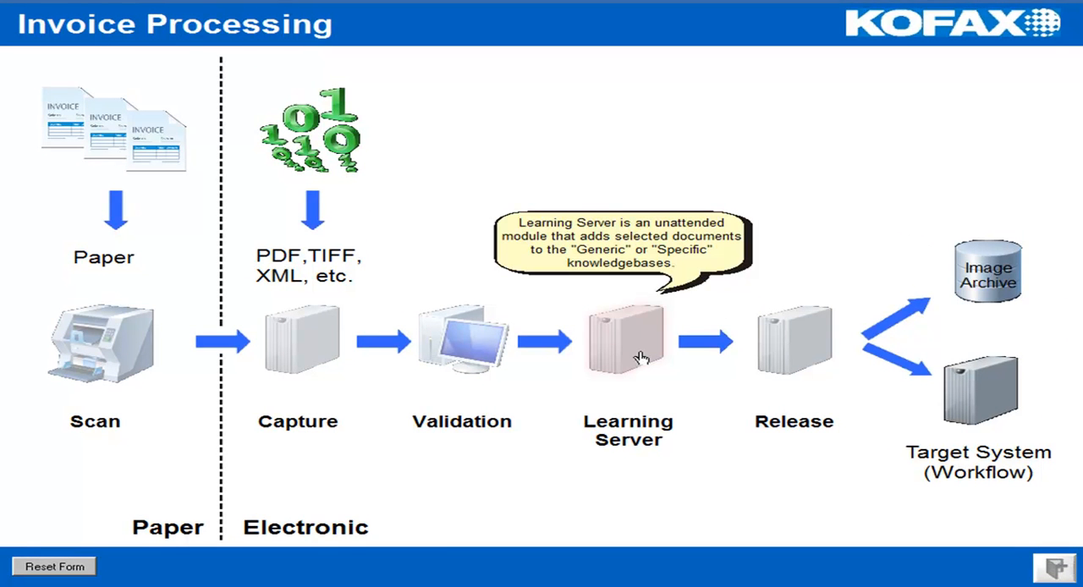
pyautogui.click(641, 359)
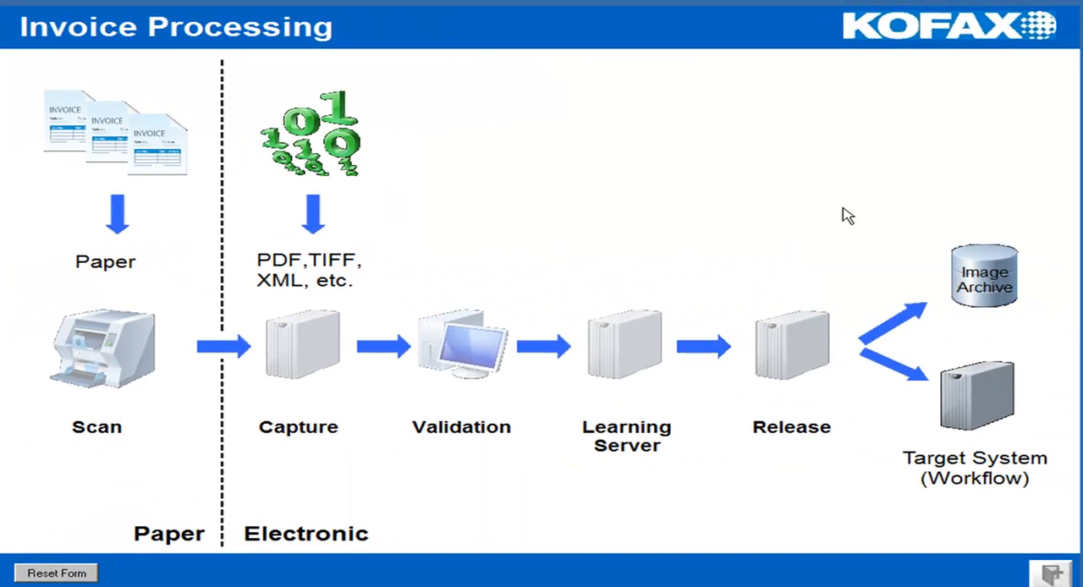
# Step: Release the batch from the process diagram and close Kofax Capture Export once the batch has been exported
pyautogui.moveTo(787, 333)
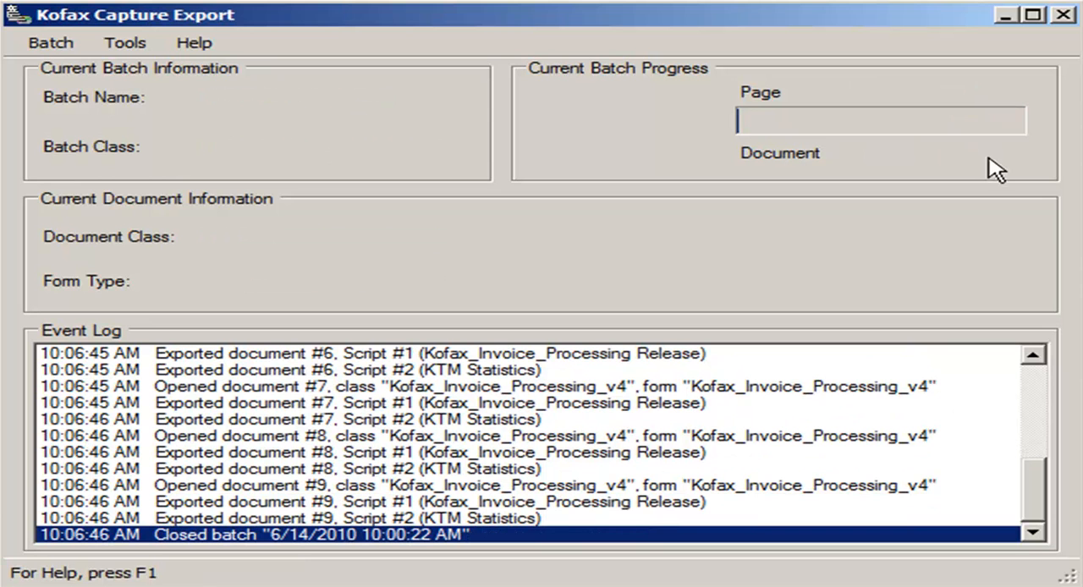
pyautogui.click(1063, 14)
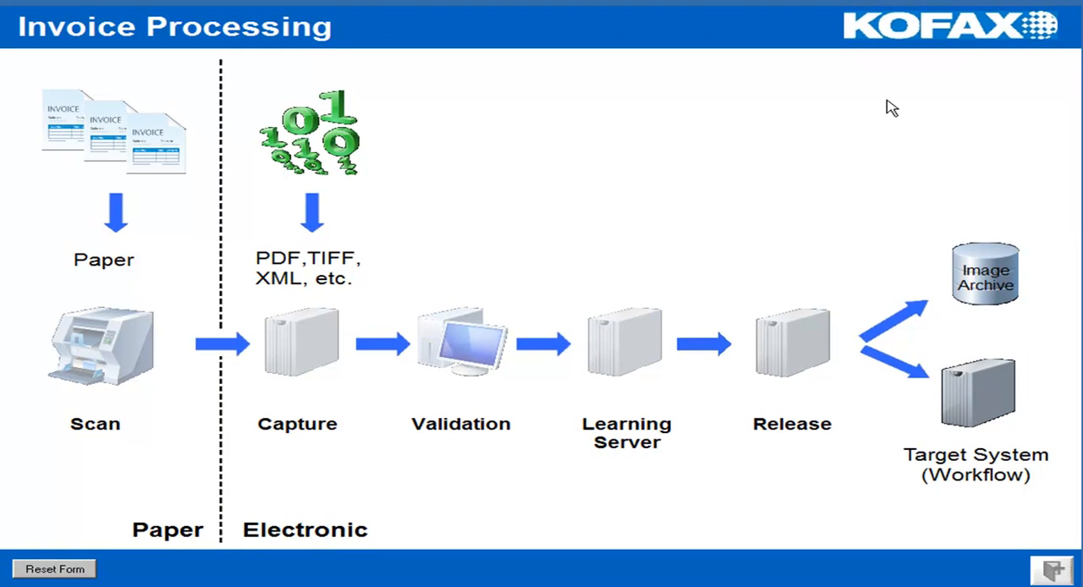
# Step: Switch to Windows Explorer and open the Kofax_Invoice_Processing_v4 folder inside Advanced Capture on the C: drive
pyautogui.press('super+e')
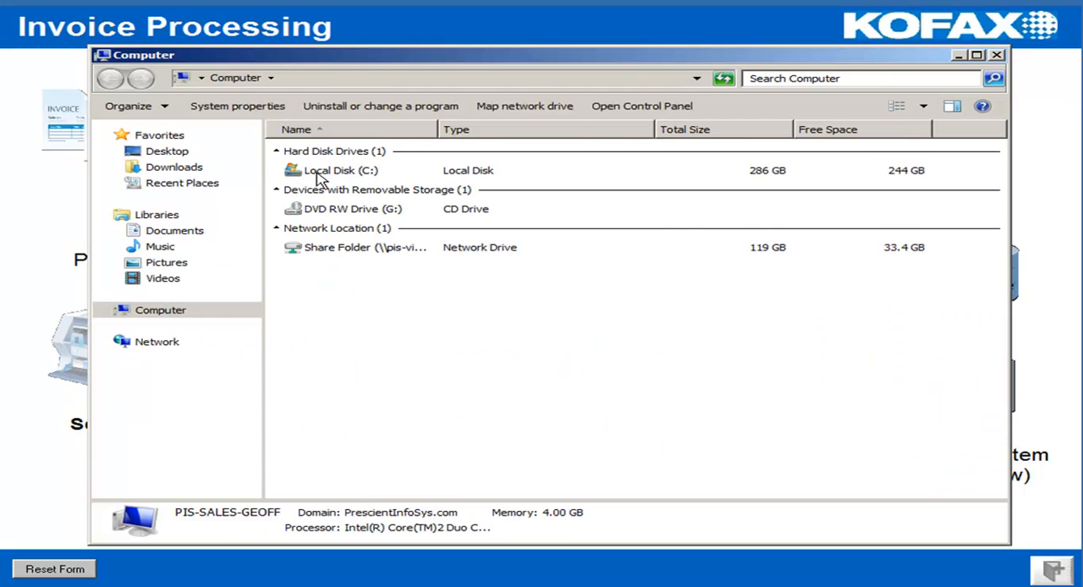
pyautogui.doubleClick(319, 180)
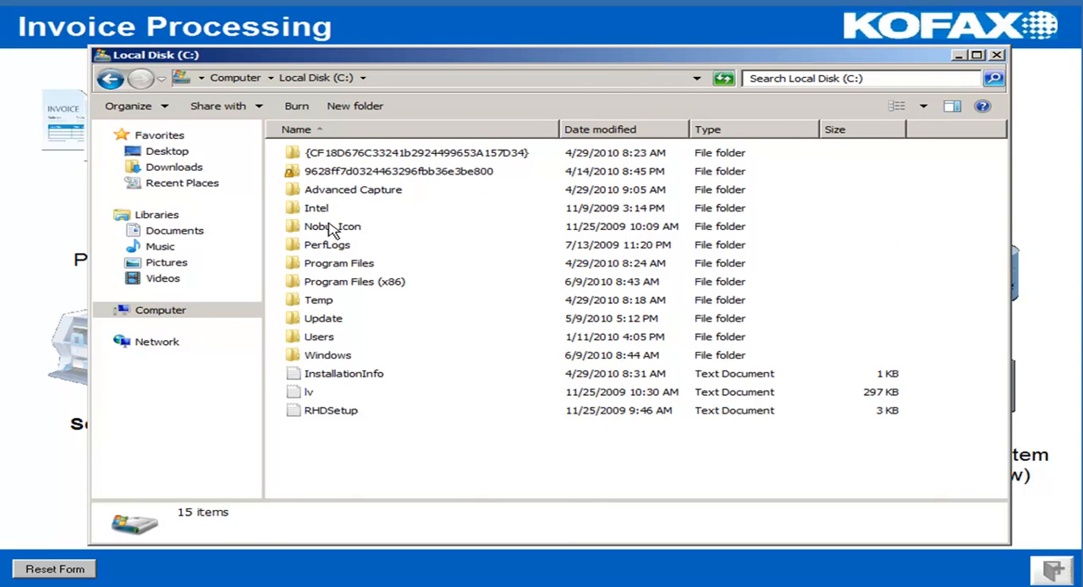
pyautogui.doubleClick(334, 195)
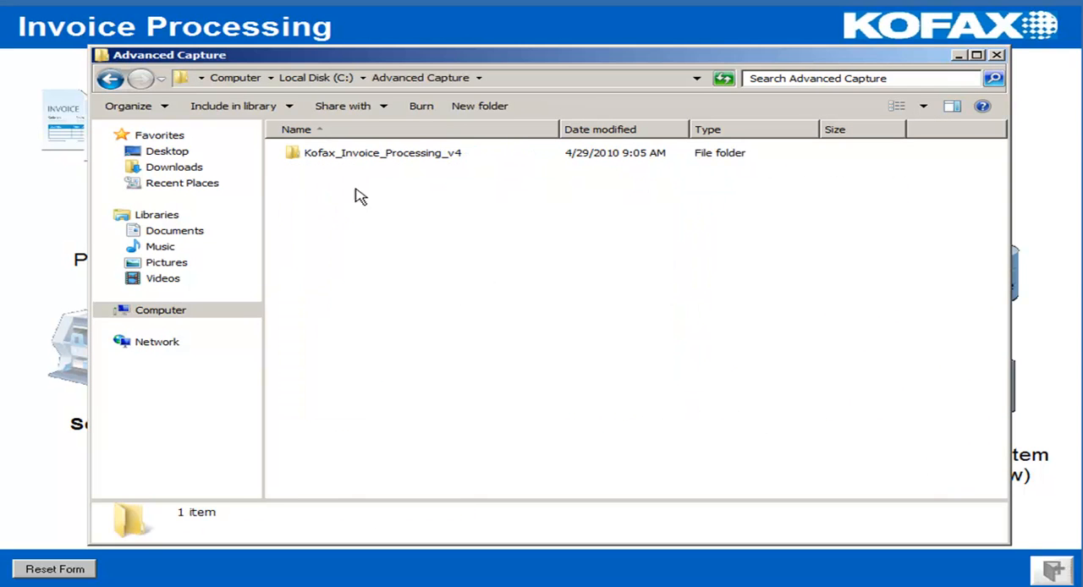
pyautogui.doubleClick(341, 156)
# Step: Open the Kofax_Invoice_Processing_v4 text file in the Release folder's 6_14_2010 subfolder, examine the exported invoice data, and close it
pyautogui.click(326, 230)
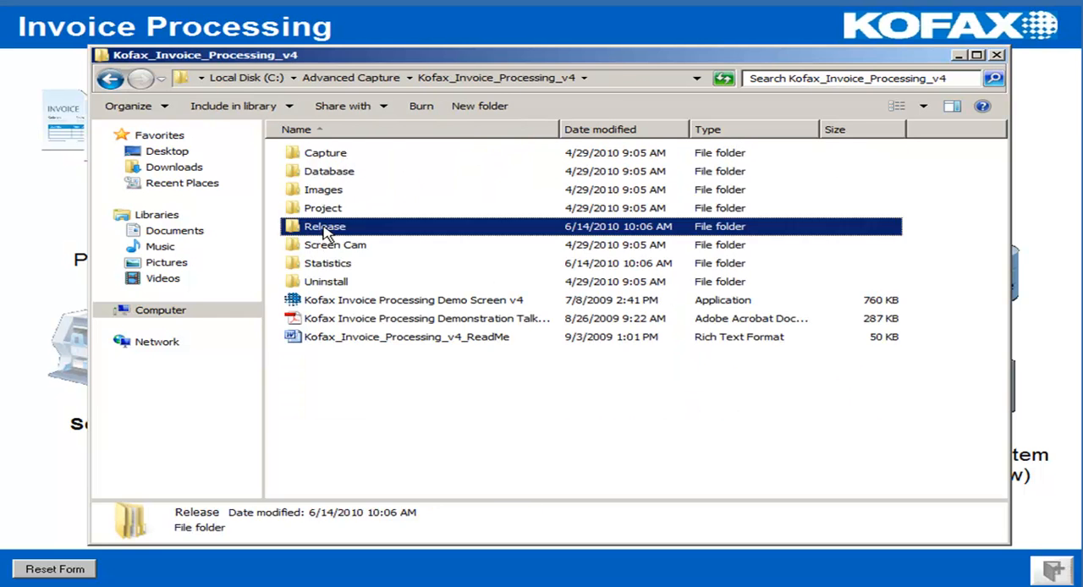
pyautogui.doubleClick(326, 230)
pyautogui.doubleClick(327, 153)
pyautogui.doubleClick(329, 152)
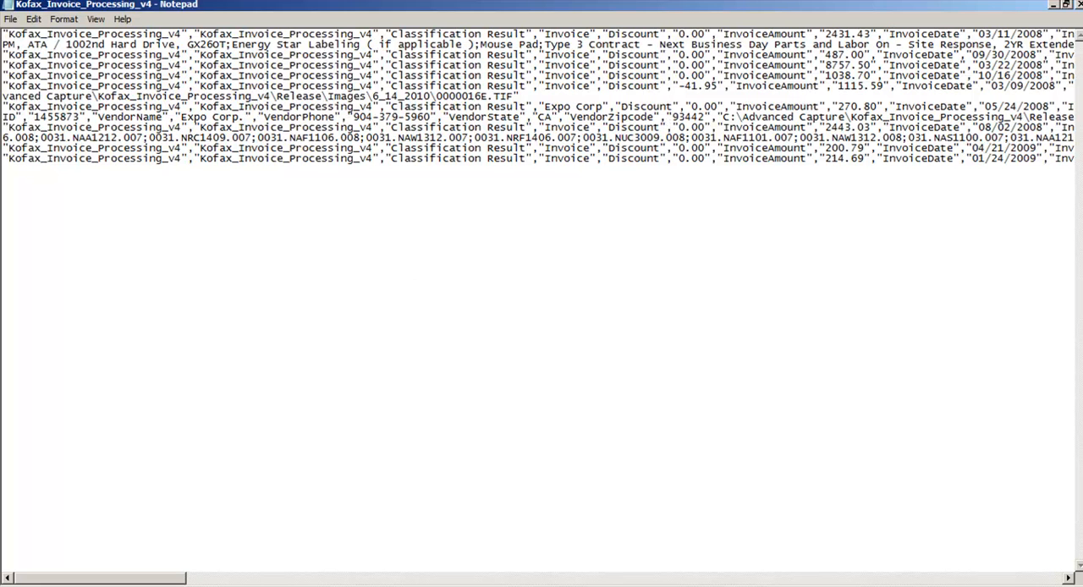
pyautogui.click(1078, 4)
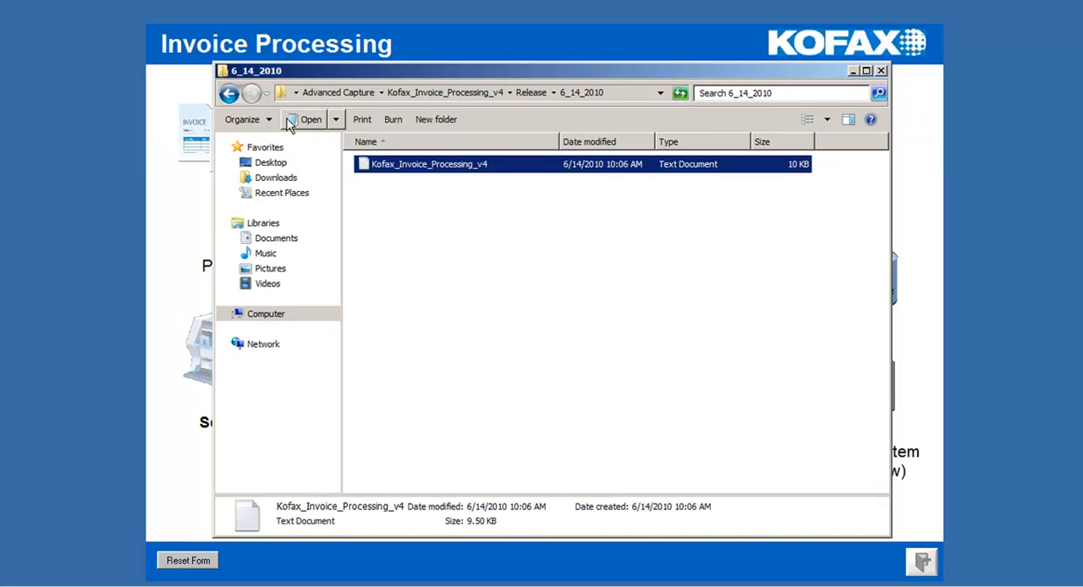
# Step: Go back to the Release folder and open Images\6_14_2010 to view the exported invoice images
pyautogui.click(229, 93)
pyautogui.doubleClick(402, 183)
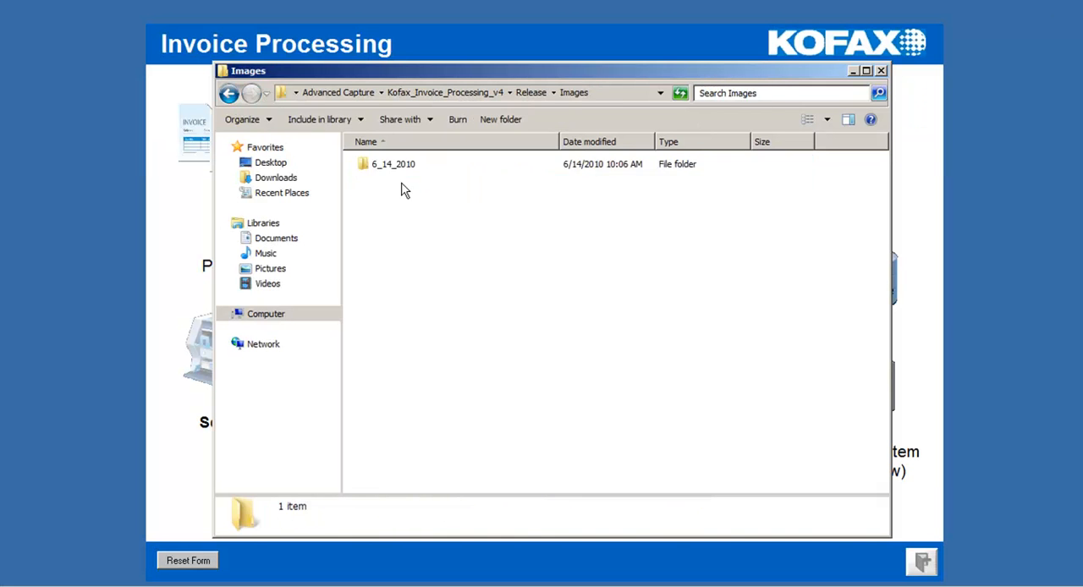
pyautogui.doubleClick(401, 166)
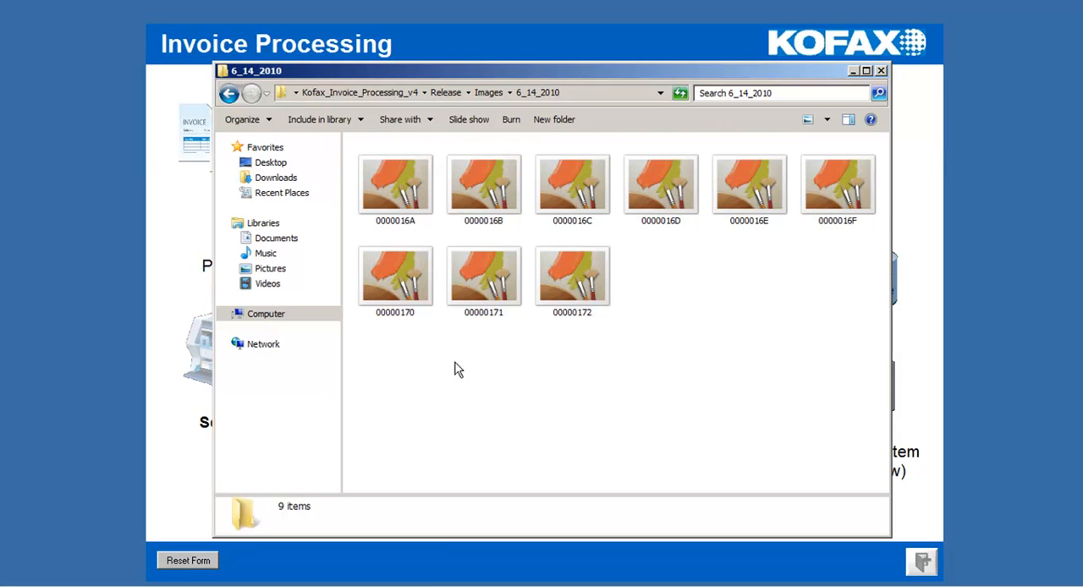